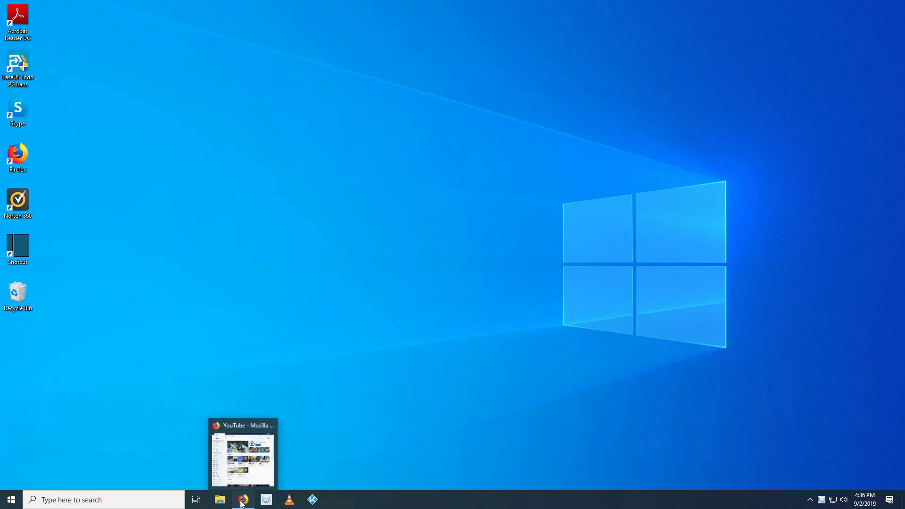
# Restore the minimized YouTube window from the taskbar and drag it into the bottom-left screen quarter
pyautogui.click(243, 499)
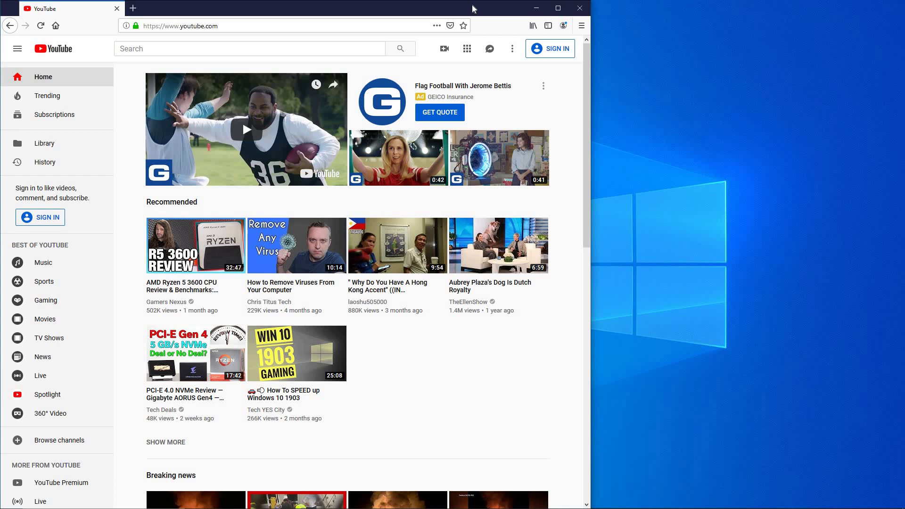
pyautogui.moveTo(471, 9)
pyautogui.mouseDown()
pyautogui.moveTo(423, 142)
pyautogui.moveTo(108, 471)
pyautogui.mouseUp()
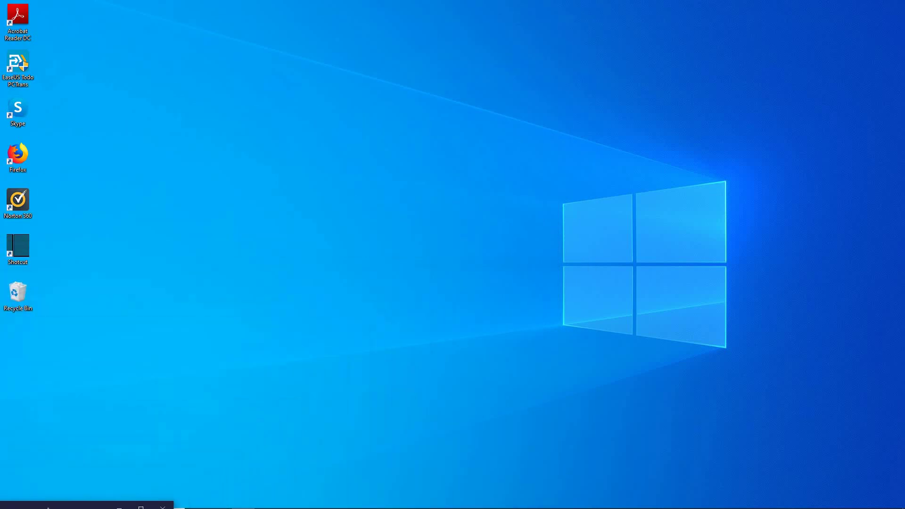
pyautogui.moveTo(108, 471); pyautogui.dragTo(2, 508)
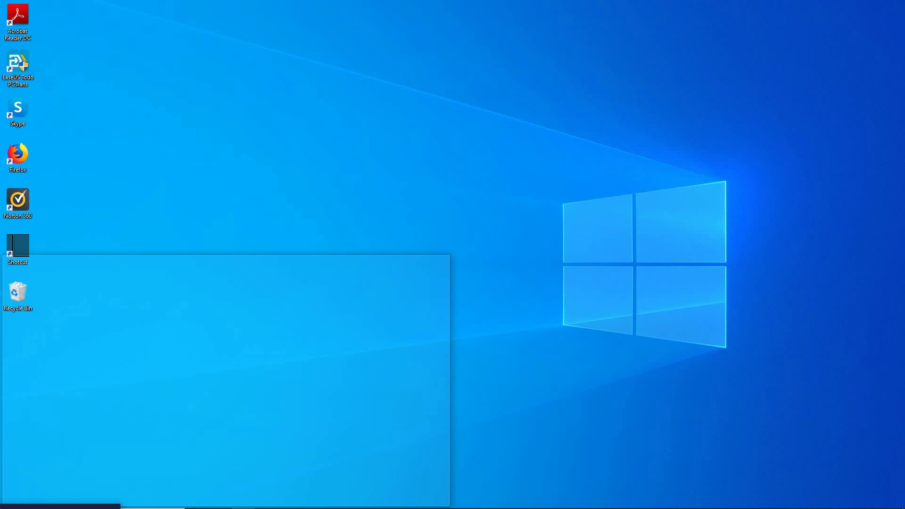
pyautogui.moveTo(3, 506); pyautogui.dragTo(3, 497)
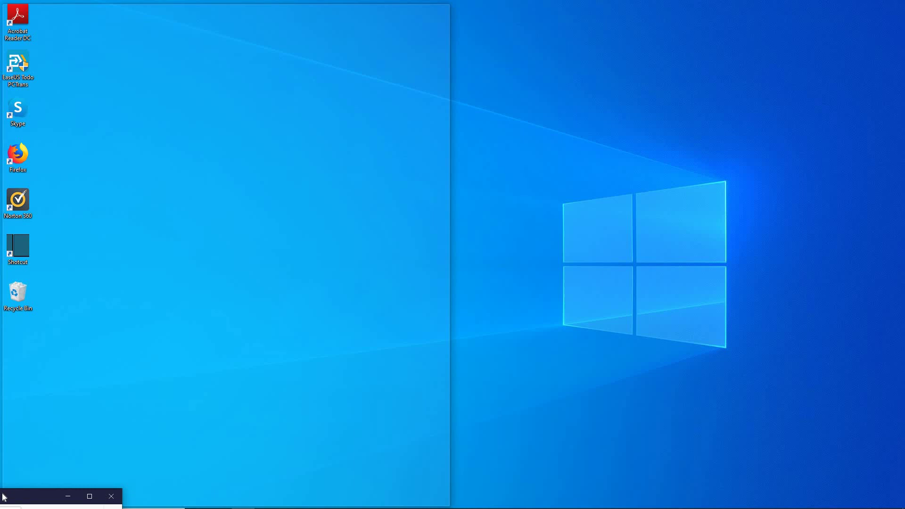
pyautogui.moveTo(4, 497); pyautogui.dragTo(2, 502)
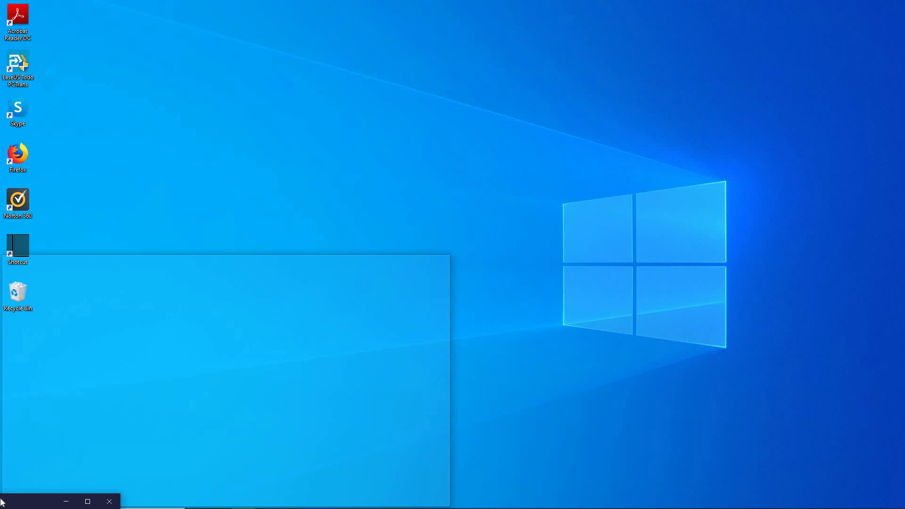
pyautogui.moveTo(2, 499); pyautogui.dragTo(2, 503)
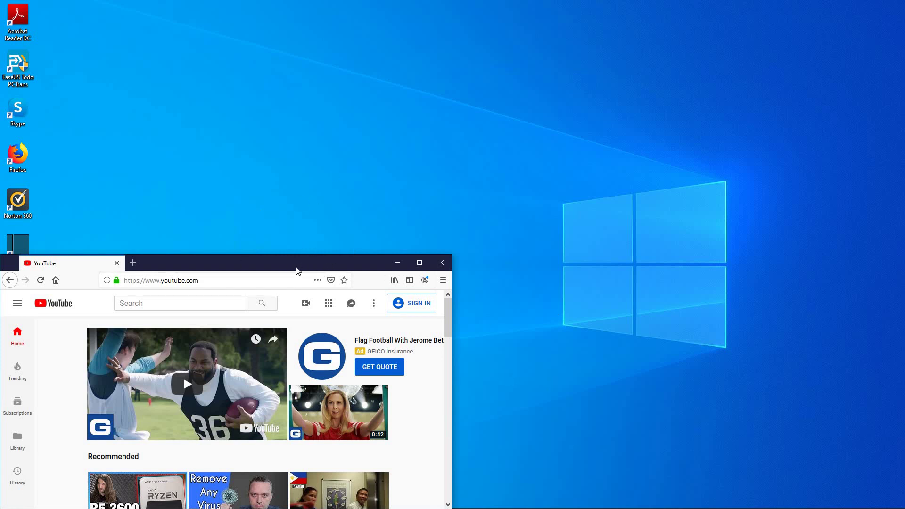
# Tear a new Firefox tab into its own window and snap it to the top-left quarter
pyautogui.click(132, 263)
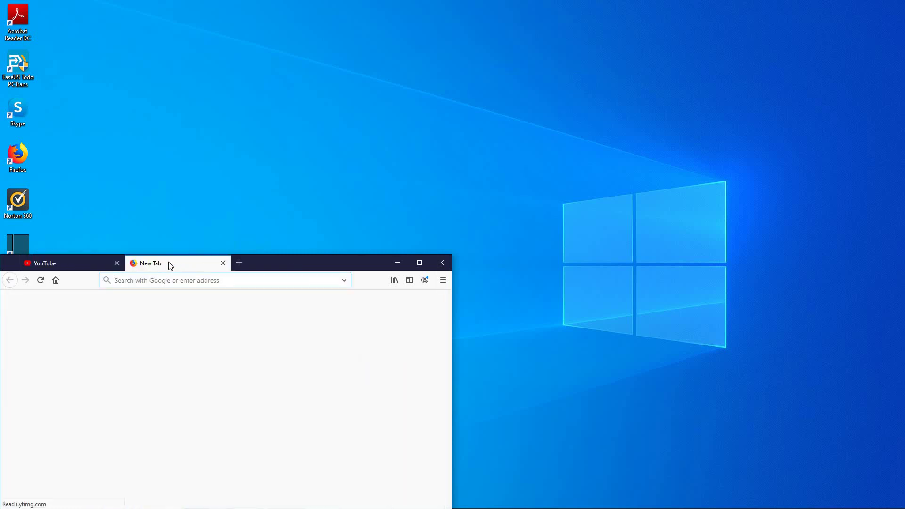
pyautogui.moveTo(170, 265); pyautogui.dragTo(110, 60)
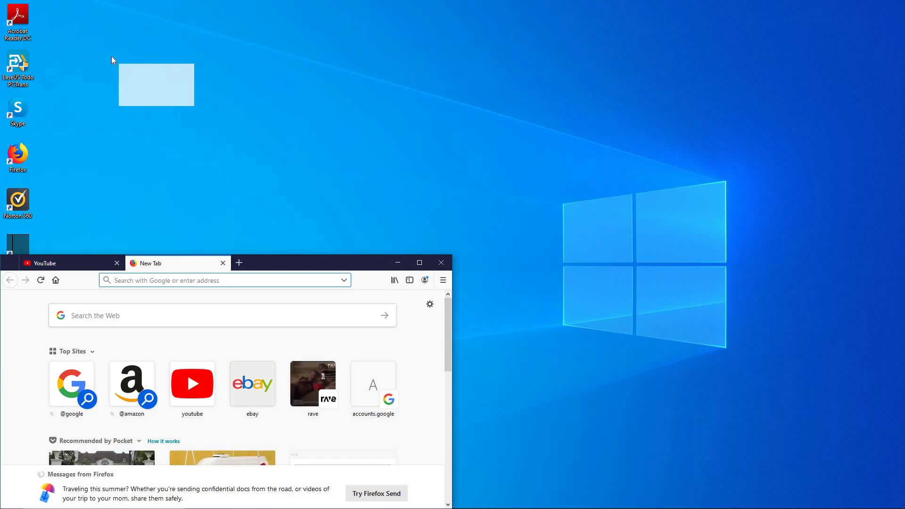
pyautogui.moveTo(112, 57); pyautogui.dragTo(112, 57)
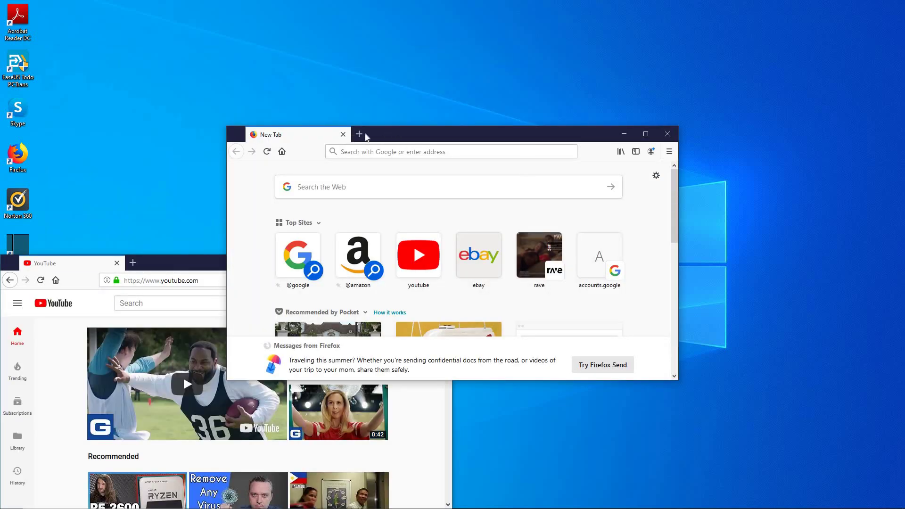
pyautogui.moveTo(365, 136); pyautogui.dragTo(171, 15)
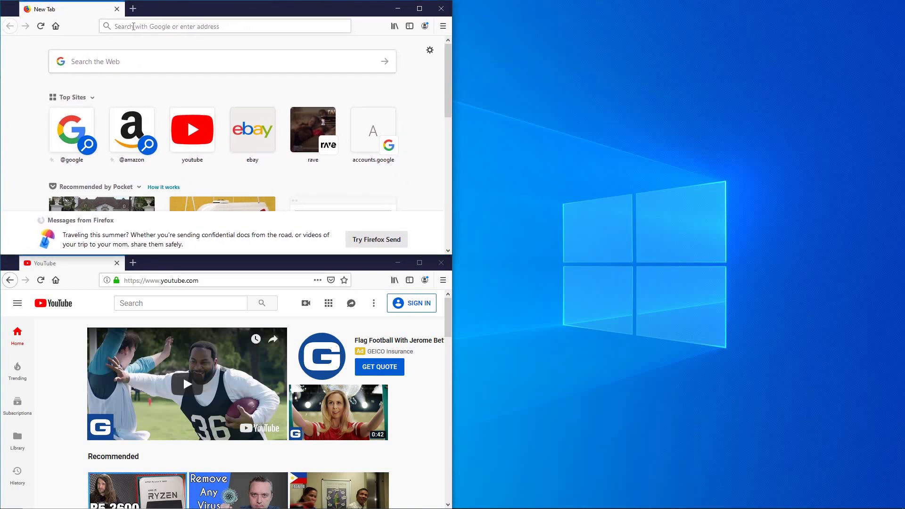
# Tear off a second new tab as a window and snap it to the top-right quarter
pyautogui.click(134, 9)
pyautogui.moveTo(167, 11); pyautogui.dragTo(630, 55)
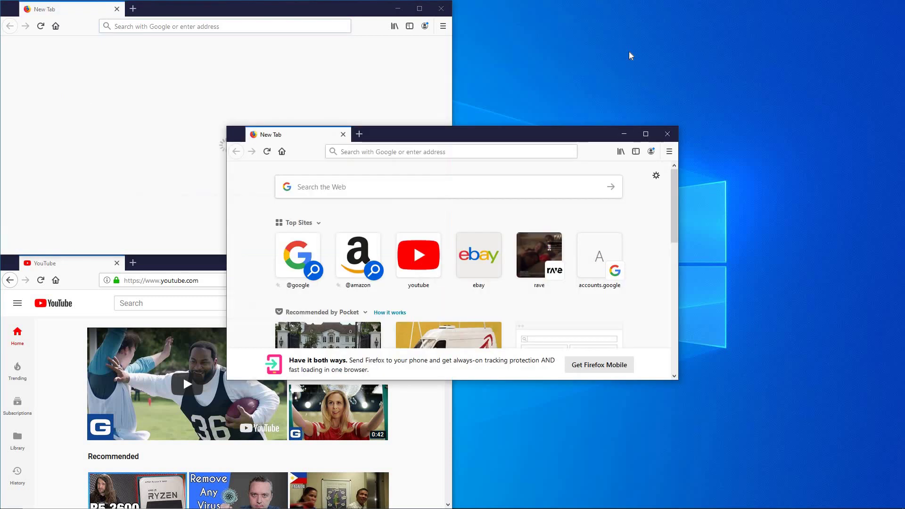
pyautogui.moveTo(530, 129); pyautogui.dragTo(752, 9)
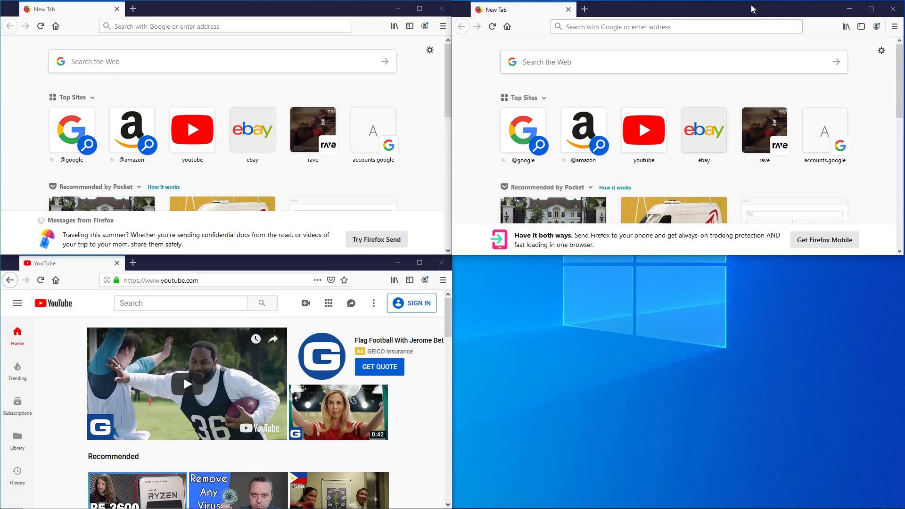
# Tear a new tab off the top-right window and snap it into the bottom-right quarter
pyautogui.click(584, 9)
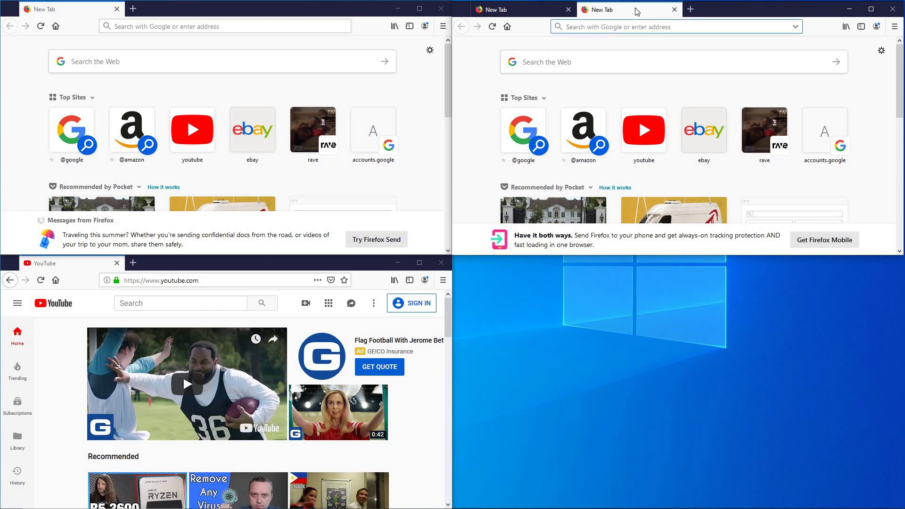
pyautogui.moveTo(635, 10); pyautogui.dragTo(577, 390)
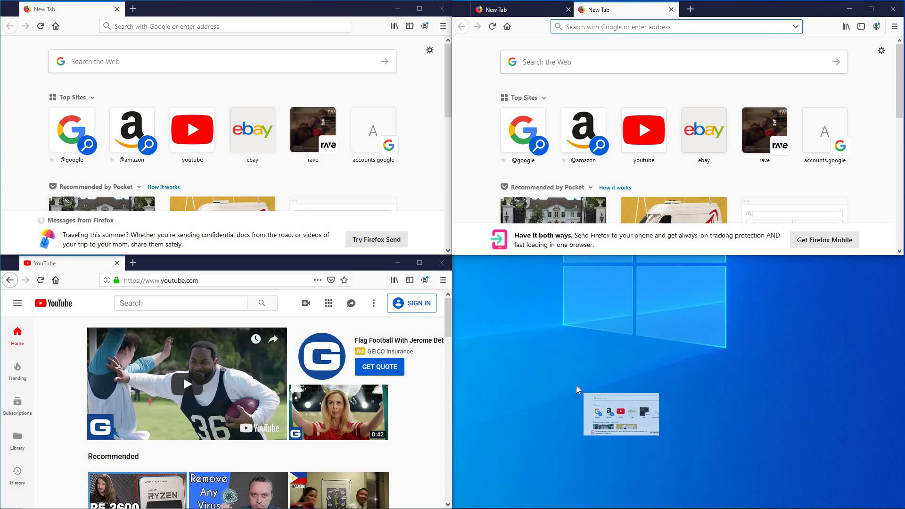
pyautogui.moveTo(577, 389); pyautogui.dragTo(577, 390)
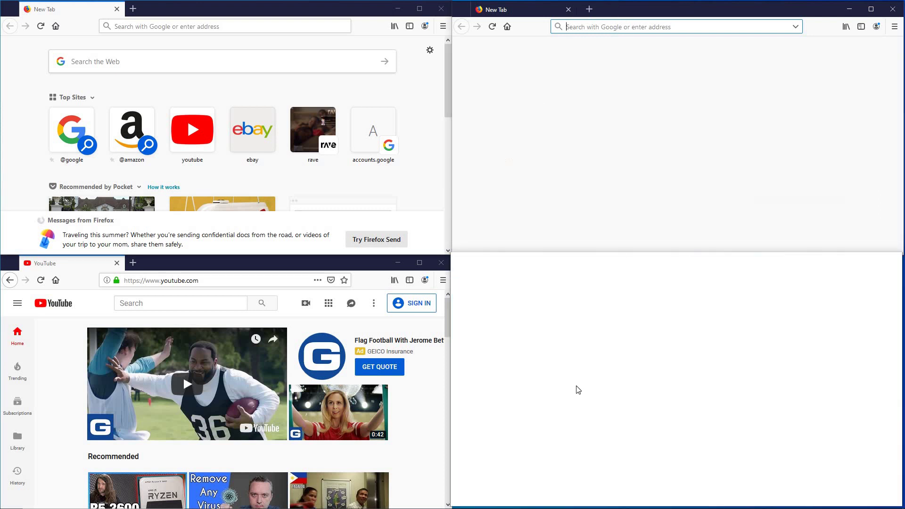
pyautogui.moveTo(456, 139); pyautogui.dragTo(684, 277)
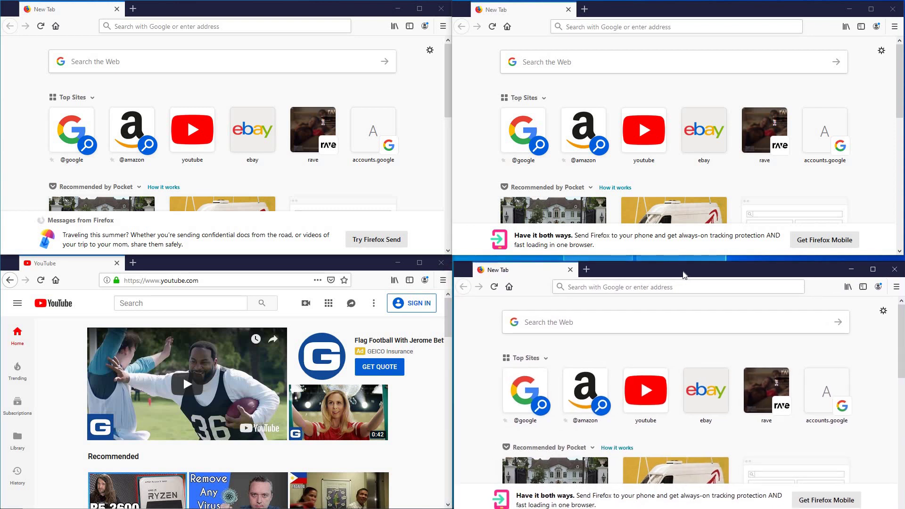
pyautogui.moveTo(684, 277); pyautogui.dragTo(682, 270)
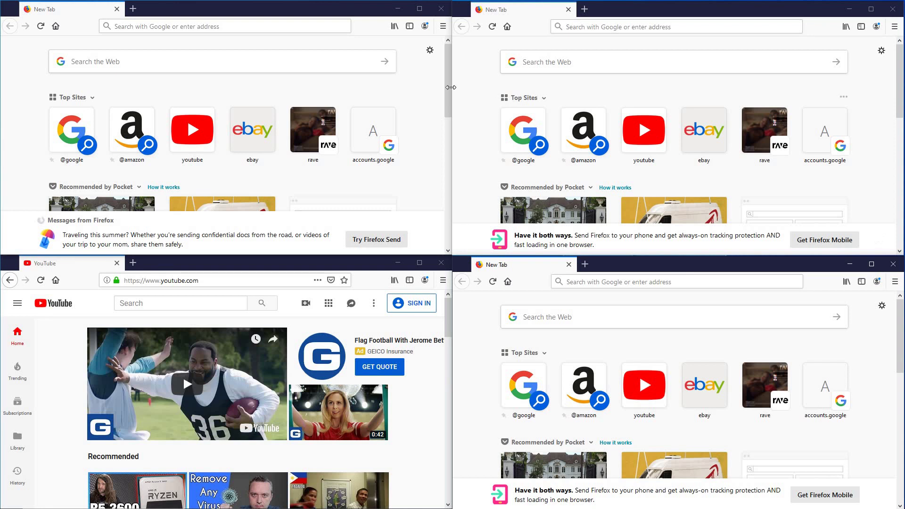
# Open YouTube top-right, eBay top-left, and start an Amazon search bottom-right
pyautogui.moveTo(703, 131)
pyautogui.click(639, 136)
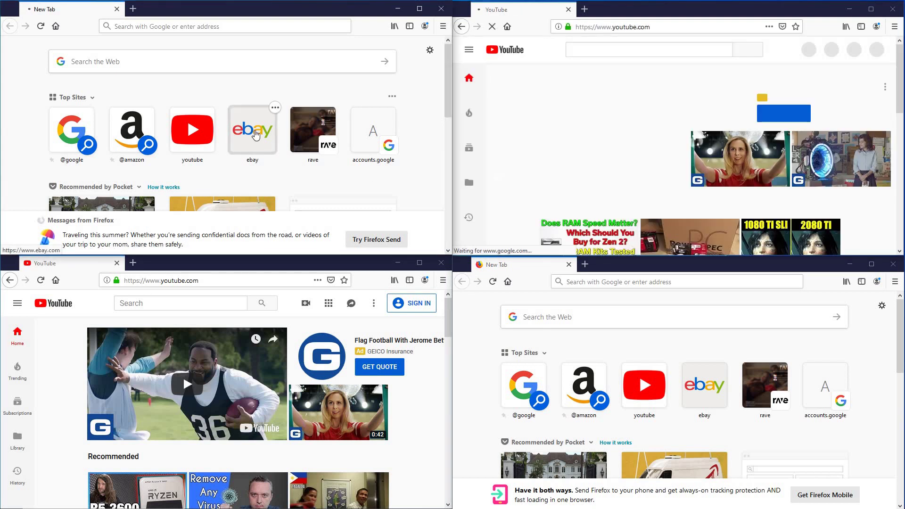
pyautogui.click(255, 135)
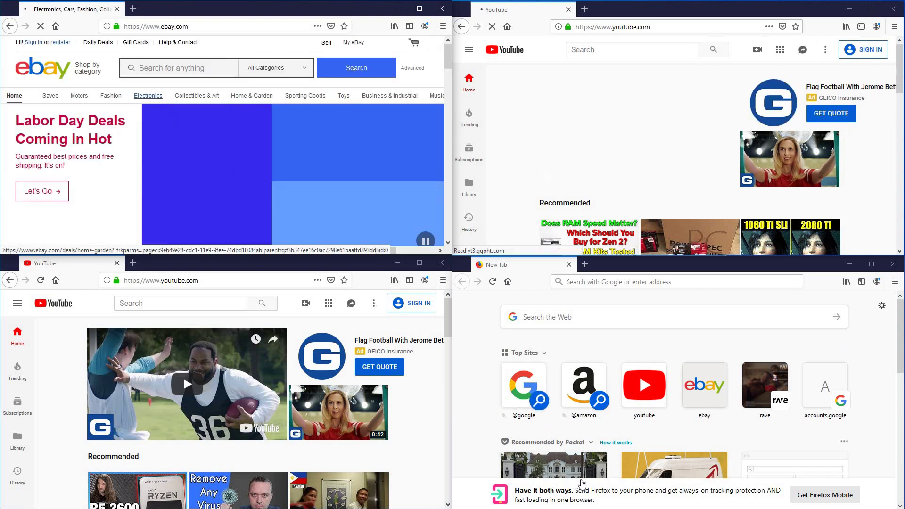
pyautogui.click(580, 379)
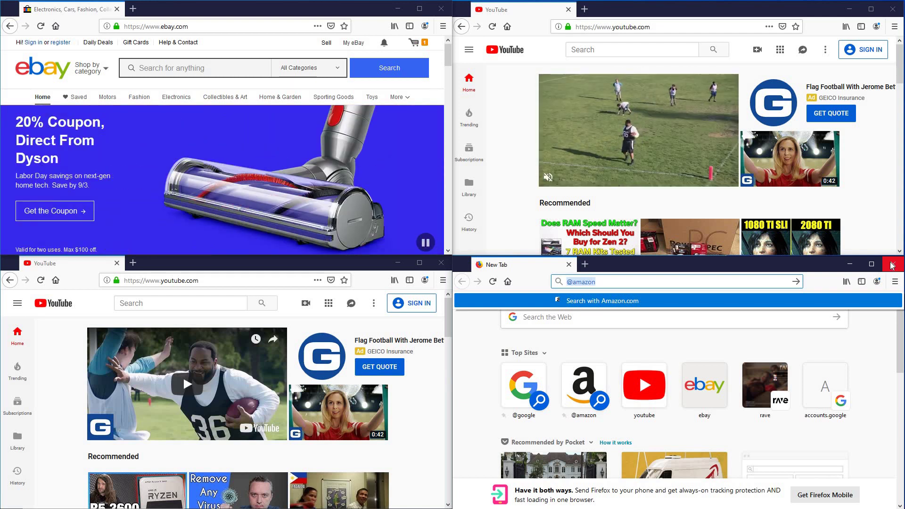
# Close the bottom-right window, snap YouTube to the right half, and re-snap eBay top-left with Win+Left, Win+Up
pyautogui.click(892, 263)
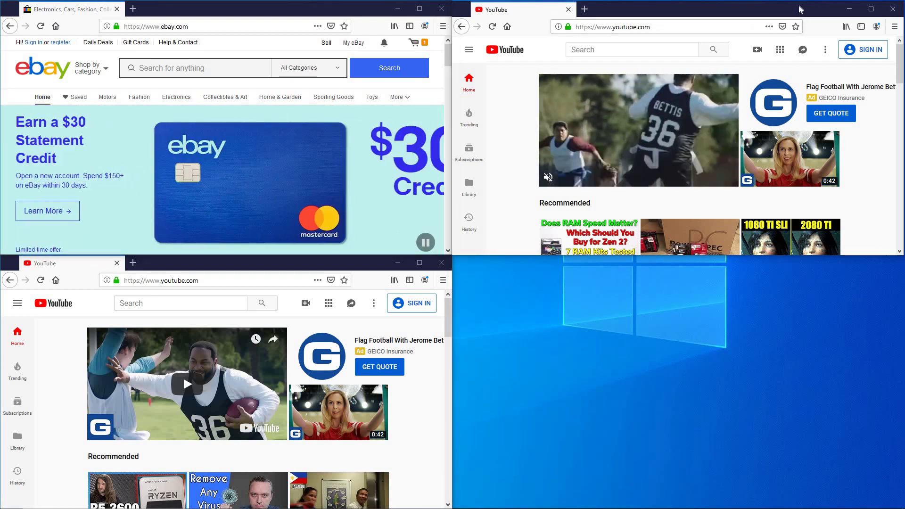
pyautogui.moveTo(798, 9)
pyautogui.mouseDown()
pyautogui.moveTo(877, 264)
pyautogui.moveTo(904, 508)
pyautogui.mouseUp()
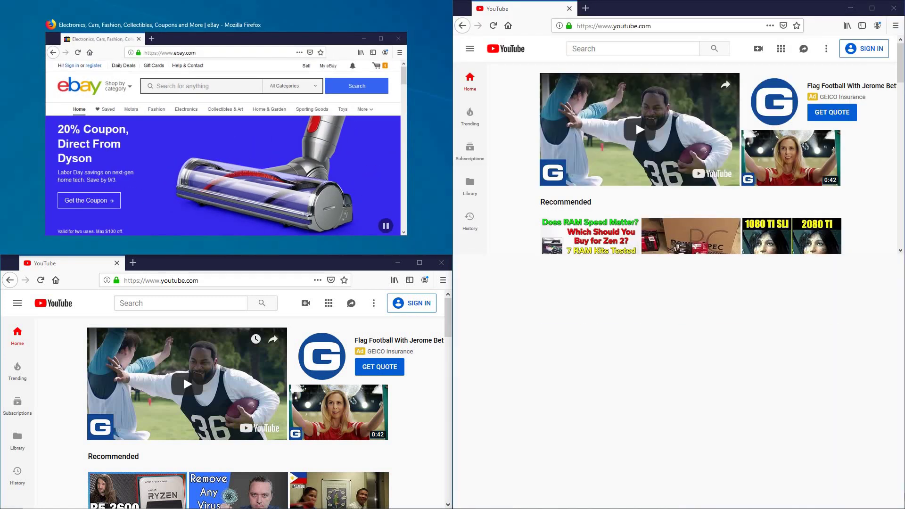
pyautogui.press('super+Left')
pyautogui.press('super+Up')
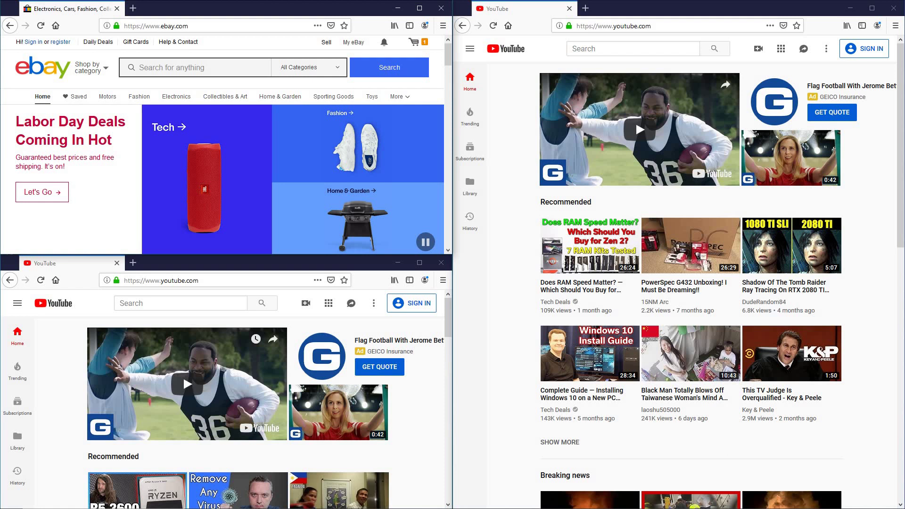
# Close the bottom-left YouTube window and drag eBay to the left edge to fill the left half
pyautogui.click(443, 263)
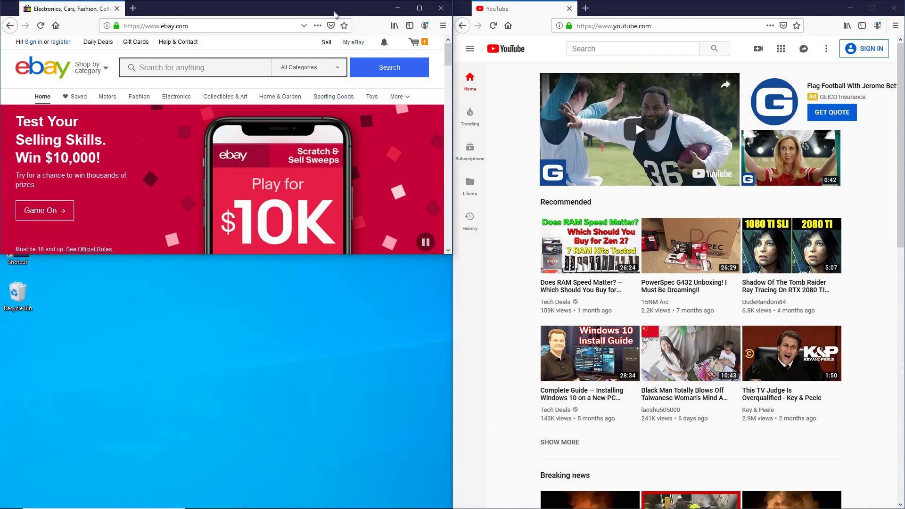
pyautogui.moveTo(336, 10)
pyautogui.mouseDown()
pyautogui.moveTo(59, 447)
pyautogui.moveTo(2, 508)
pyautogui.mouseUp()
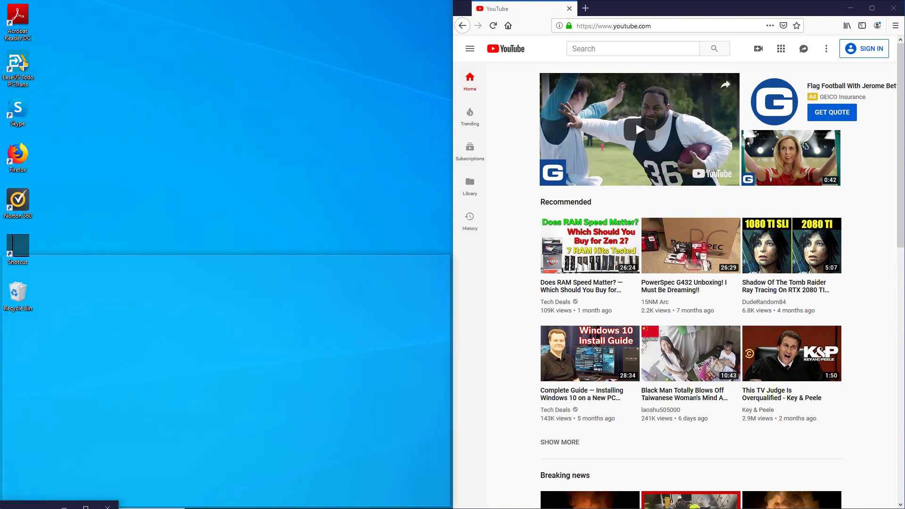
pyautogui.moveTo(2, 507); pyautogui.dragTo(10, 499)
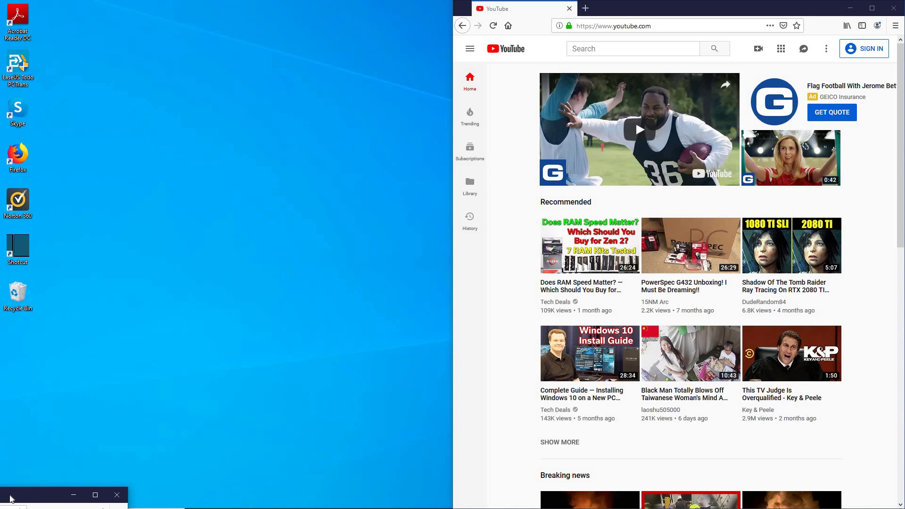
pyautogui.moveTo(11, 498)
pyautogui.mouseDown()
pyautogui.moveTo(1, 508)
pyautogui.moveTo(1, 493)
pyautogui.mouseUp()
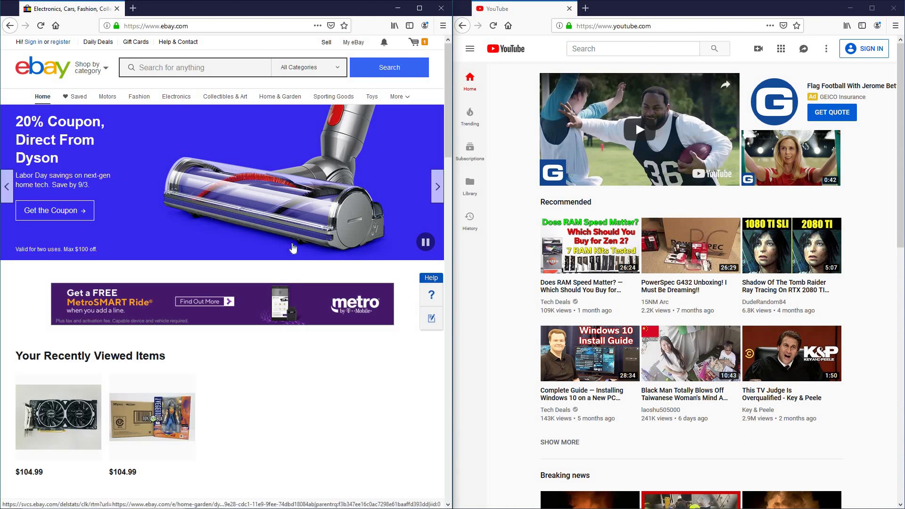